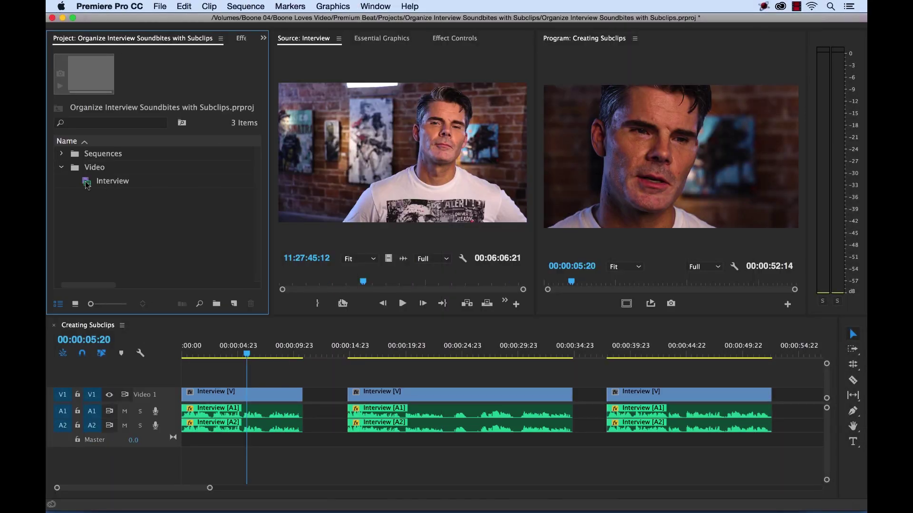
# Step: Play the first interview clip from the sequence start, then park the playhead at 00:00:05:23
pyautogui.moveTo(87, 186)
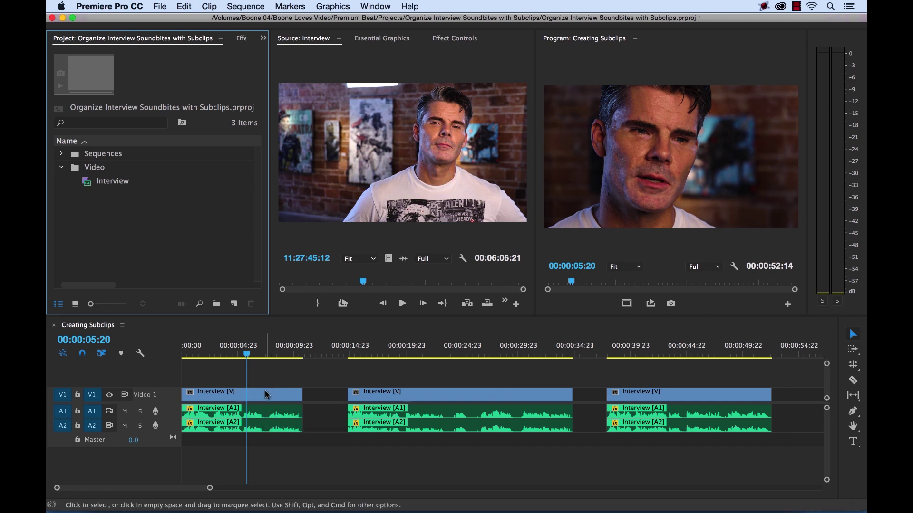
pyautogui.click(278, 377)
pyautogui.press('Home')
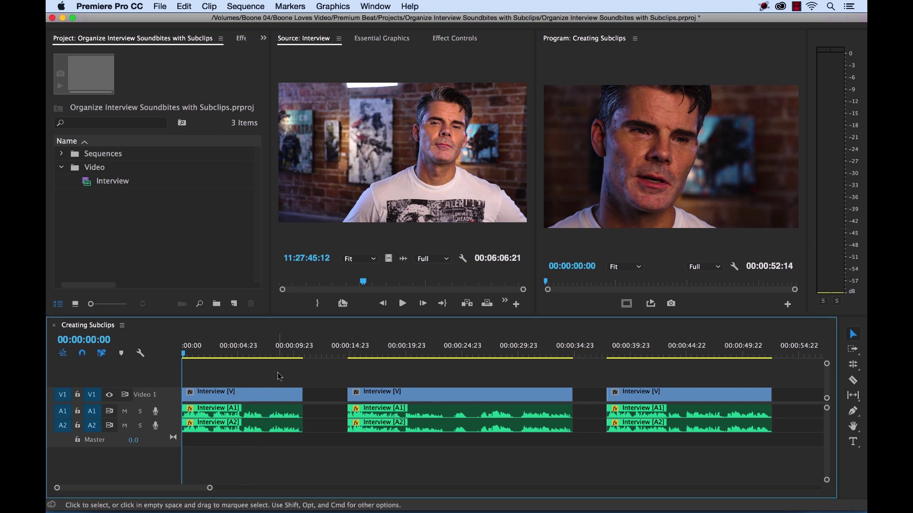
pyautogui.click(255, 400)
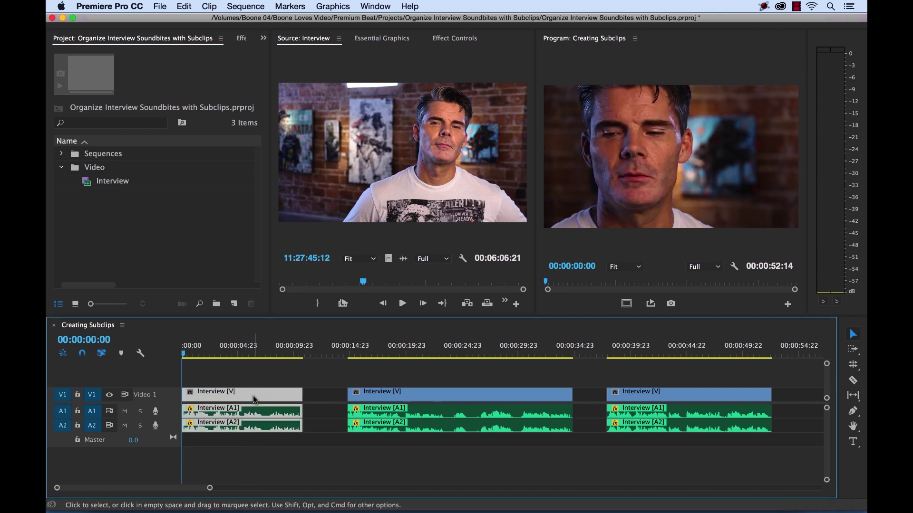
pyautogui.press('space')
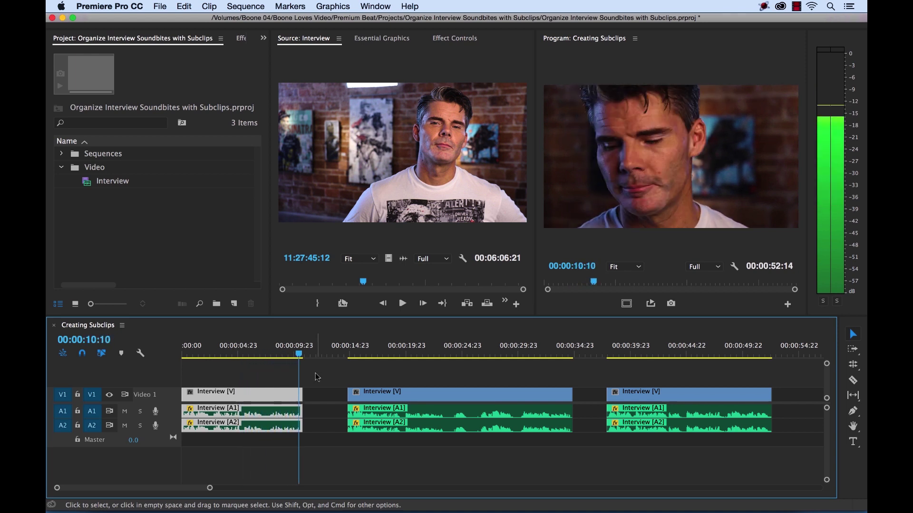
pyautogui.press('space')
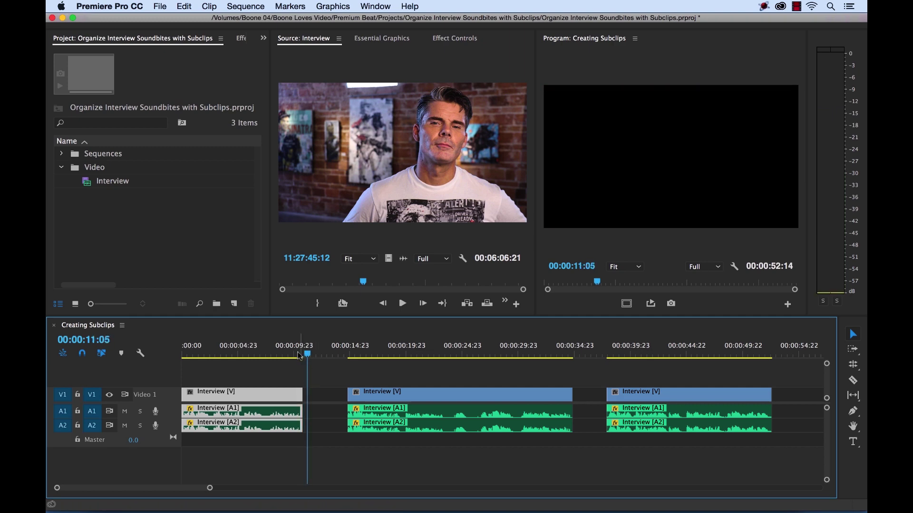
pyautogui.click(249, 355)
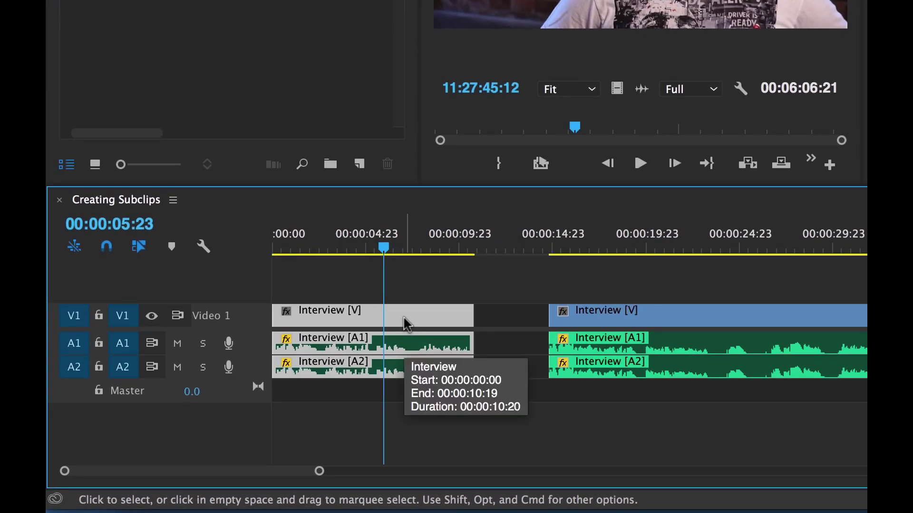
# Step: Make a 'Human Touch' subclip from the first clip with Restrict Trims To Subclip Boundaries off
pyautogui.rightClick(403, 318)
pyautogui.scroll(-5, 540, 356)
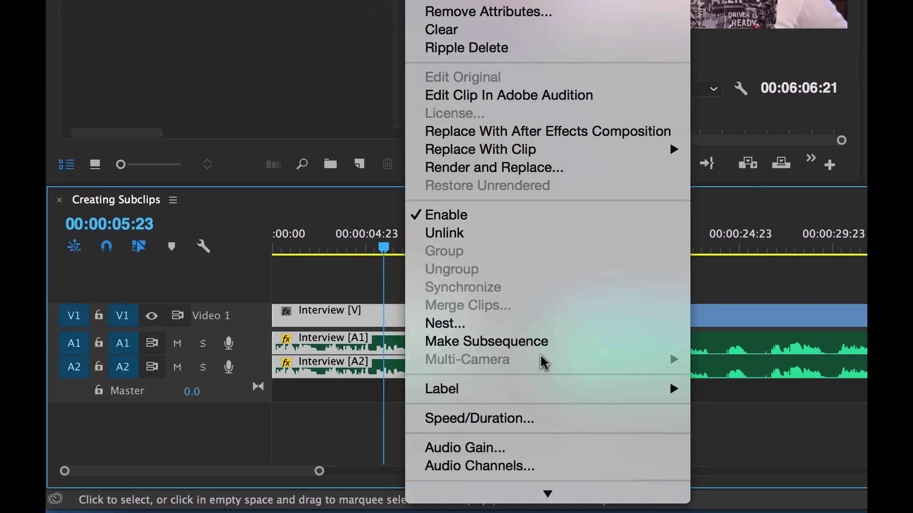
pyautogui.scroll(-5, 541, 357)
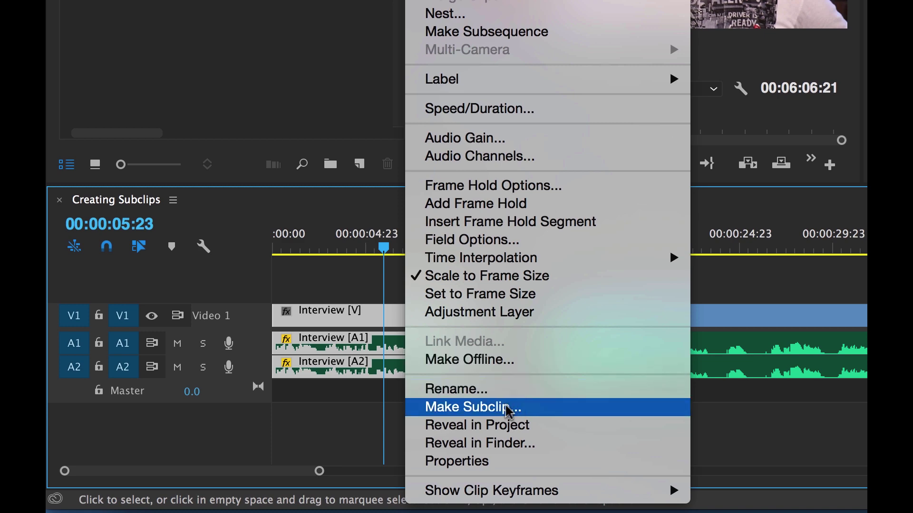
pyautogui.click(589, 415)
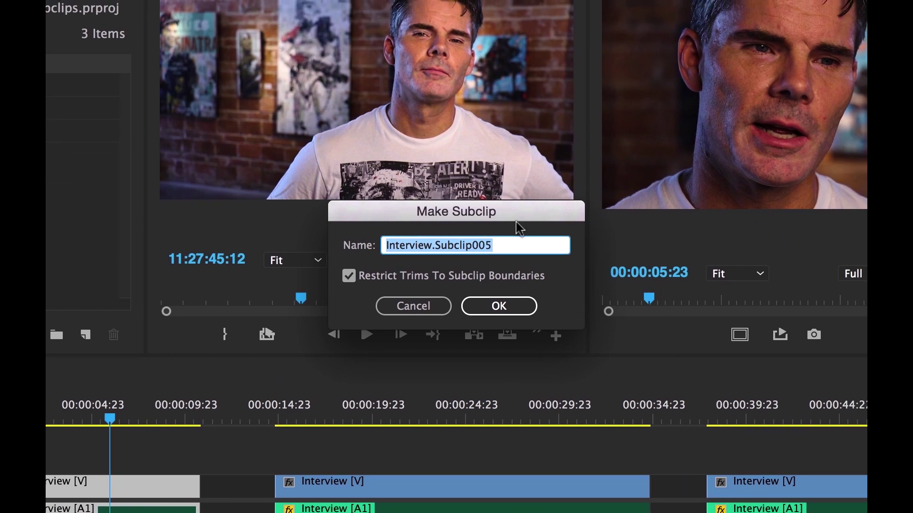
pyautogui.write('Huma')
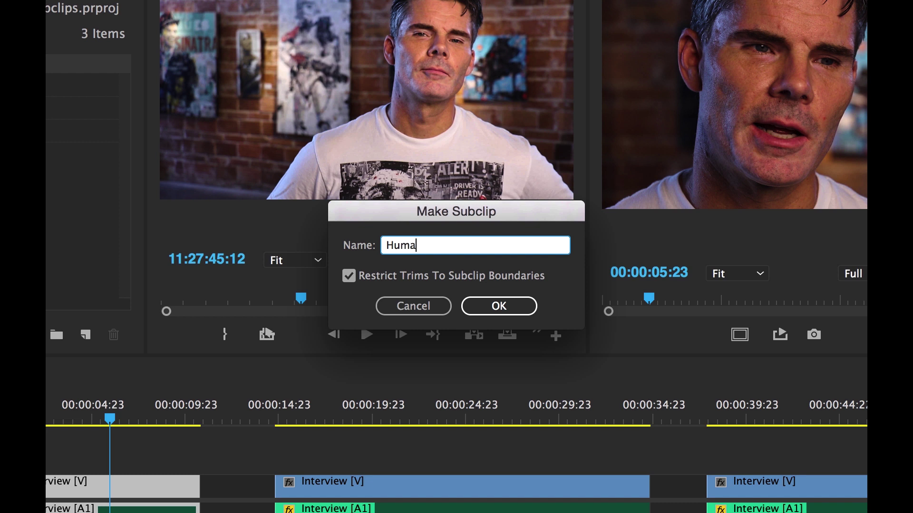
pyautogui.write('n Touch')
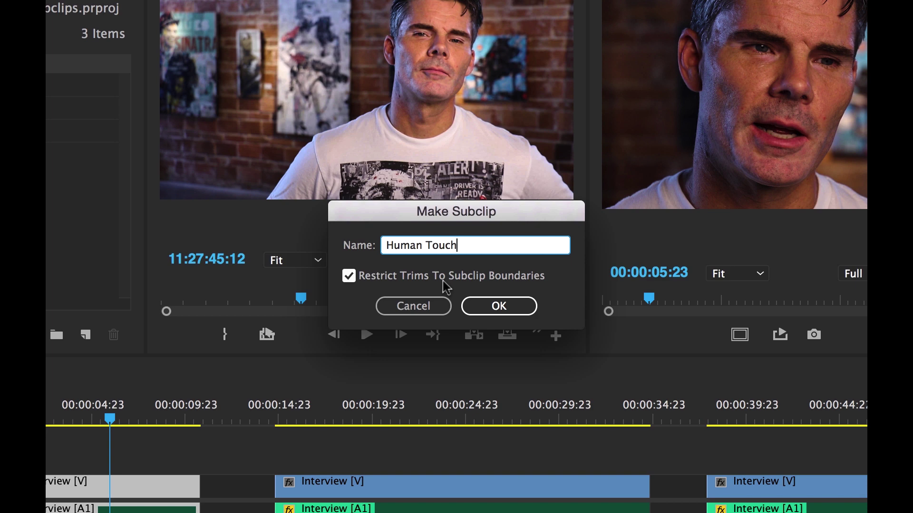
pyautogui.click(351, 280)
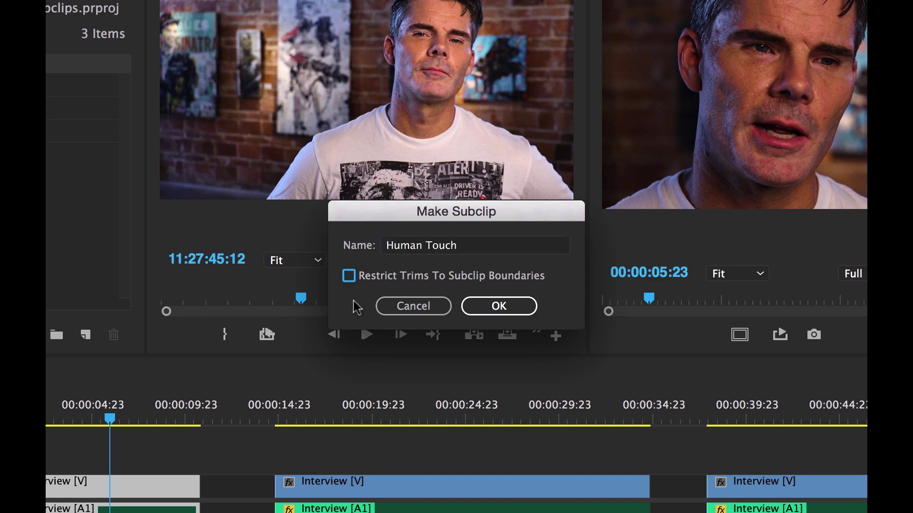
pyautogui.click(496, 306)
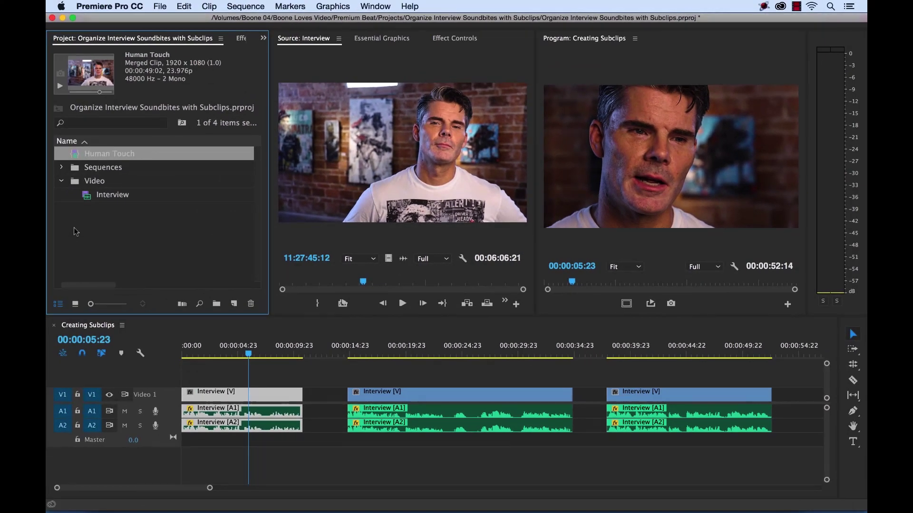
# Step: Clear the selection, jump to the second interview clip and play it toward 00:00:34:20
pyautogui.click(134, 227)
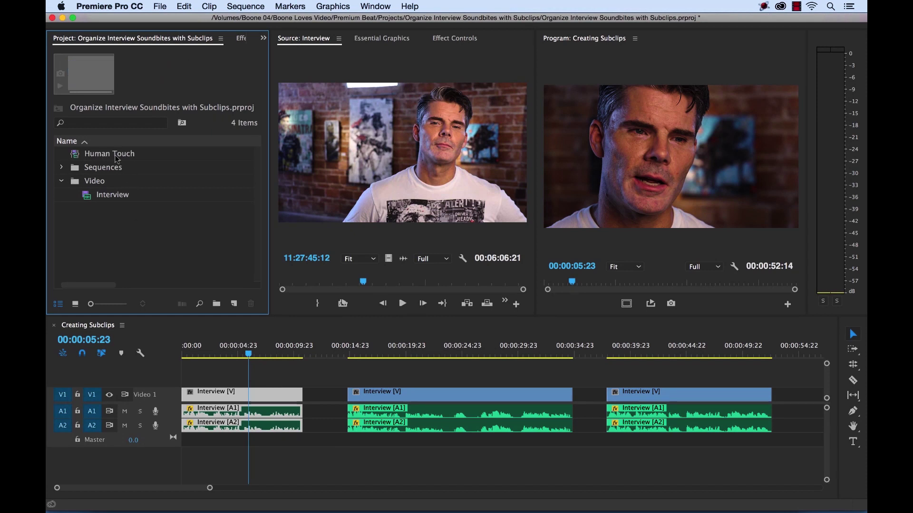
pyautogui.click(319, 351)
pyautogui.press('Down')
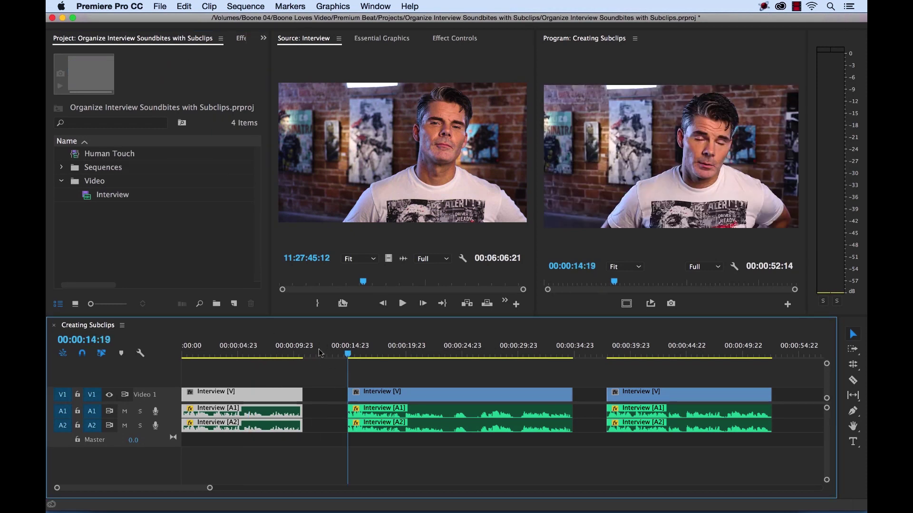
pyautogui.click(403, 367)
pyautogui.press('space')
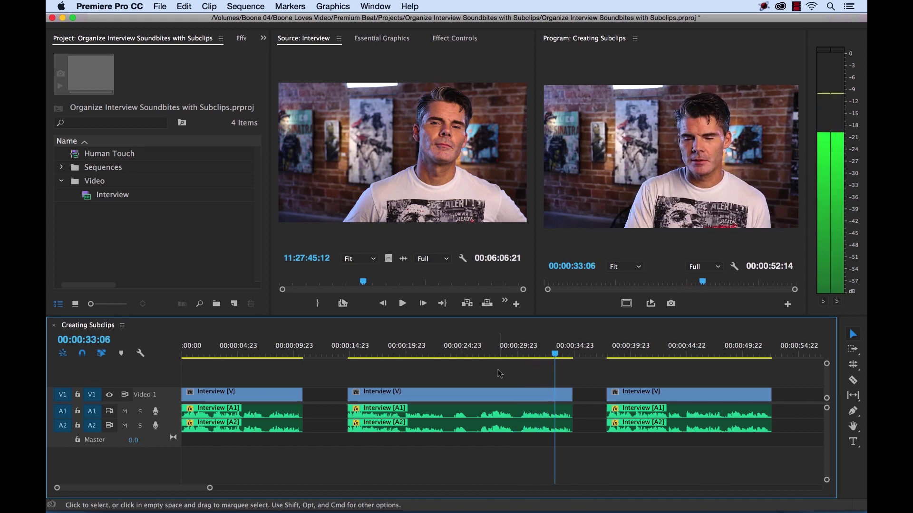
# Step: Stop playback and save the middle interview clip as a subclip named 'Eye Surgery'
pyautogui.press('space')
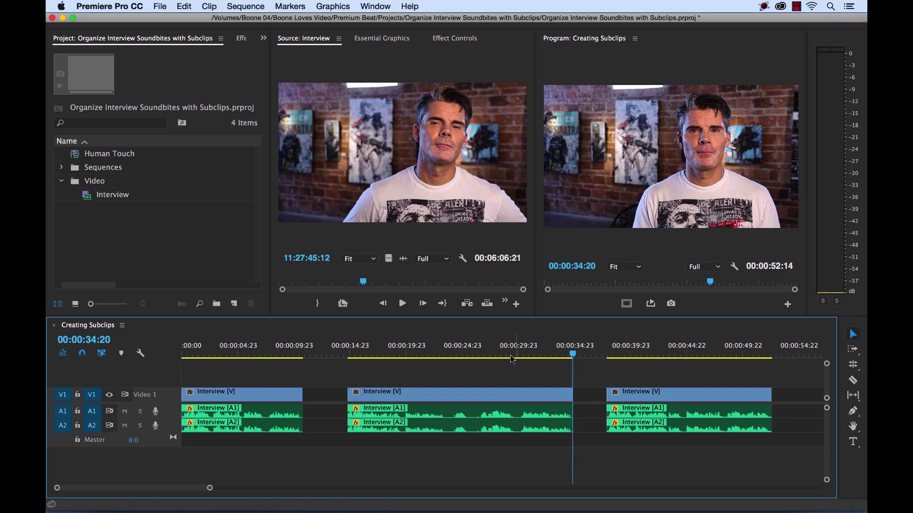
pyautogui.click(485, 397)
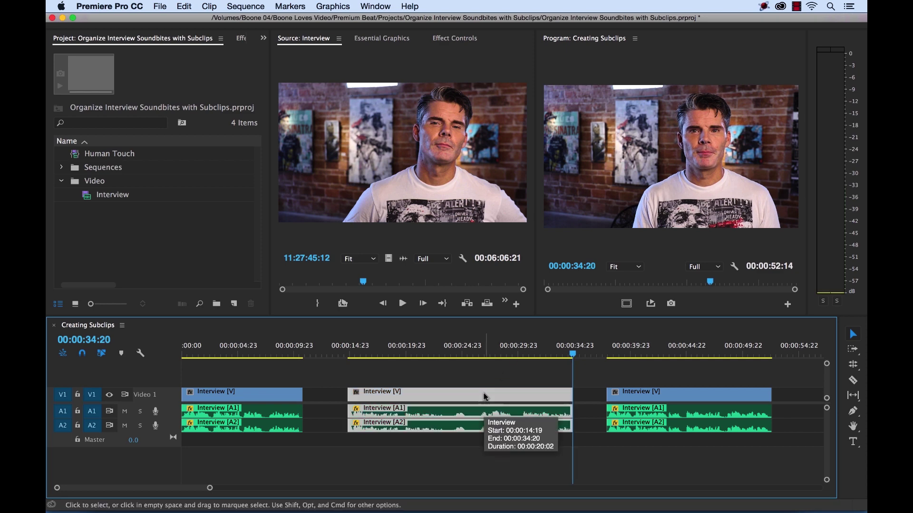
pyautogui.rightClick(485, 397)
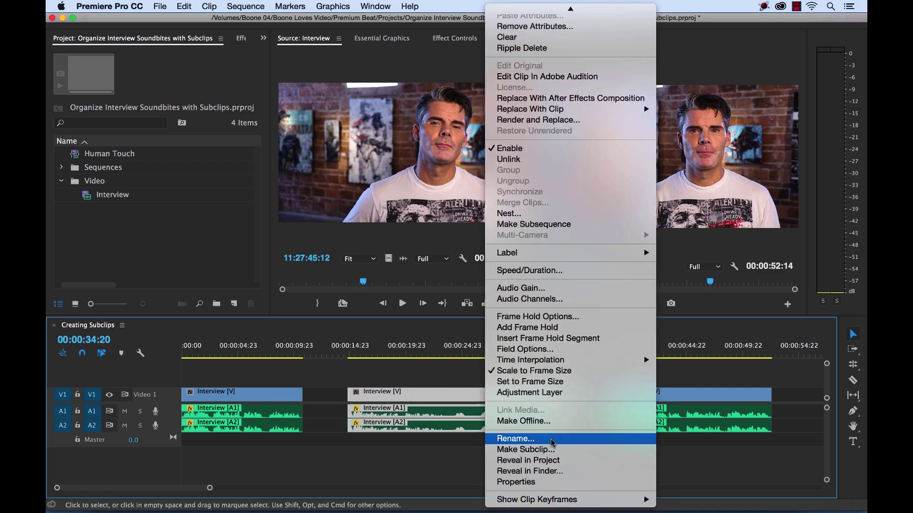
pyautogui.click(539, 449)
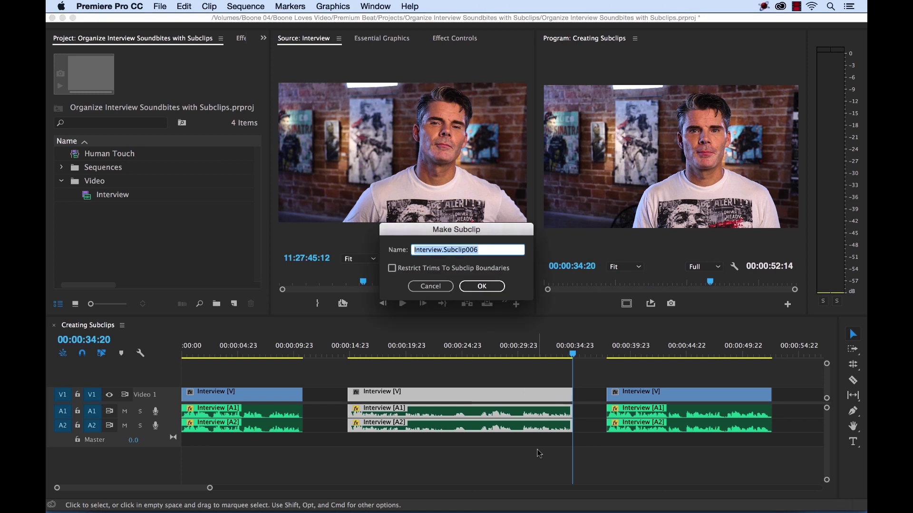
pyautogui.write('E')
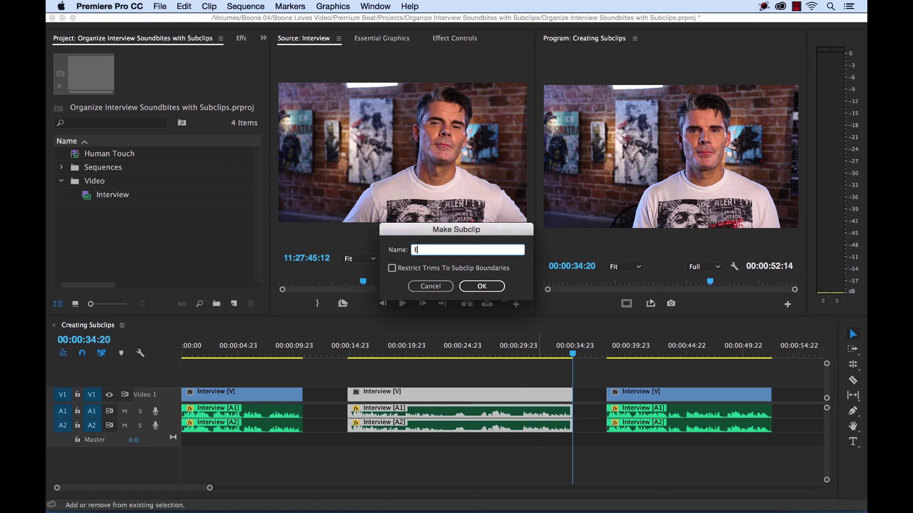
pyautogui.write('ye Surger')
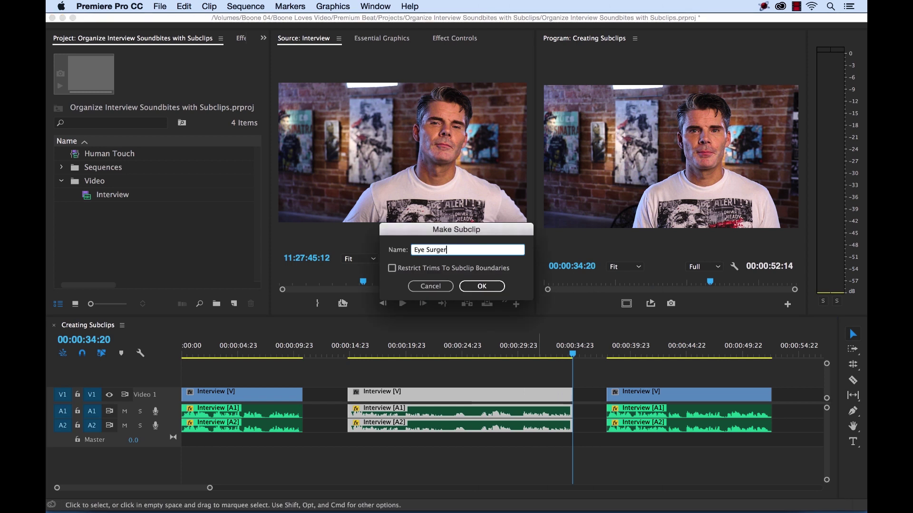
pyautogui.write('y')
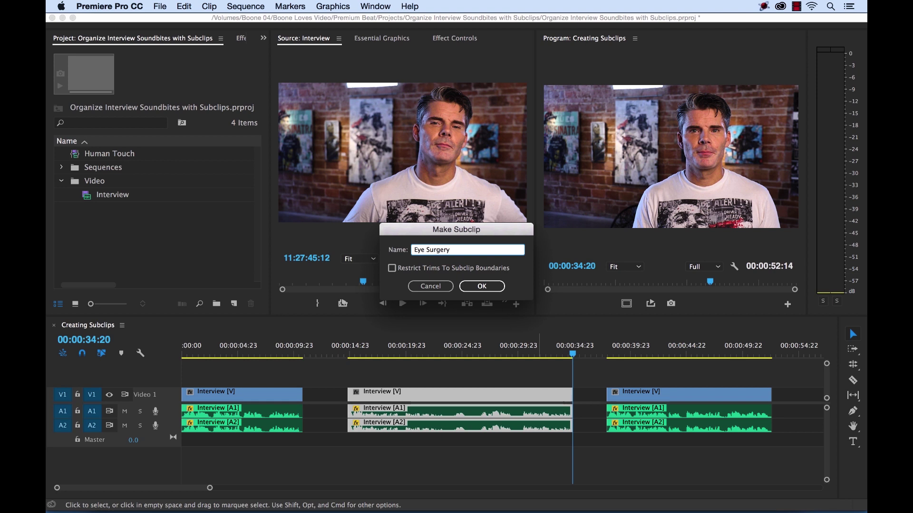
pyautogui.click(482, 286)
pyautogui.click(121, 245)
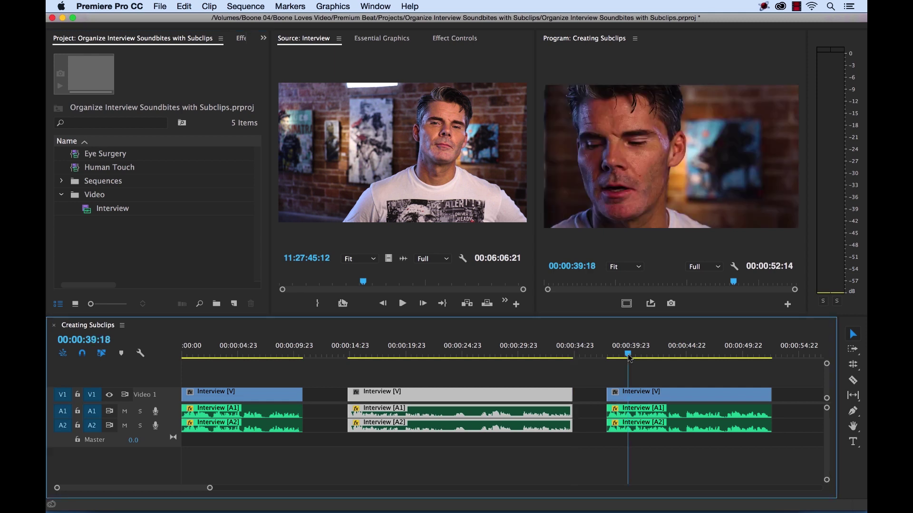
pyautogui.moveTo(585, 350); pyautogui.dragTo(608, 353)
pyautogui.press('space')
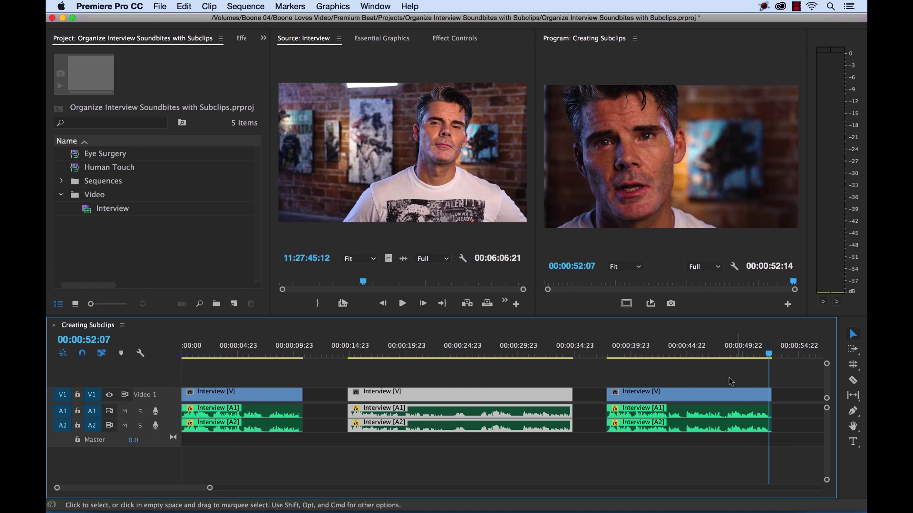
# Step: Load the third timeline clip into the Source monitor and save it as subclip 'Artist Community'
pyautogui.click(687, 354)
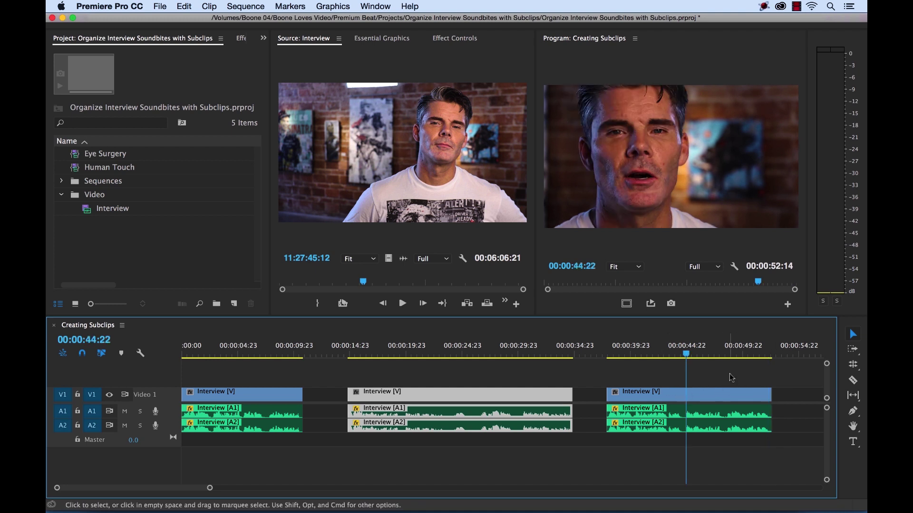
pyautogui.doubleClick(712, 393)
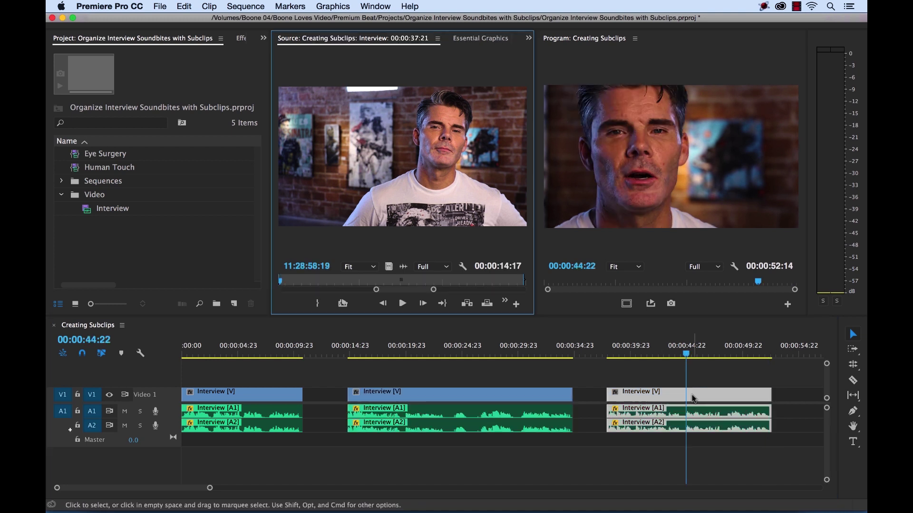
pyautogui.rightClick(428, 151)
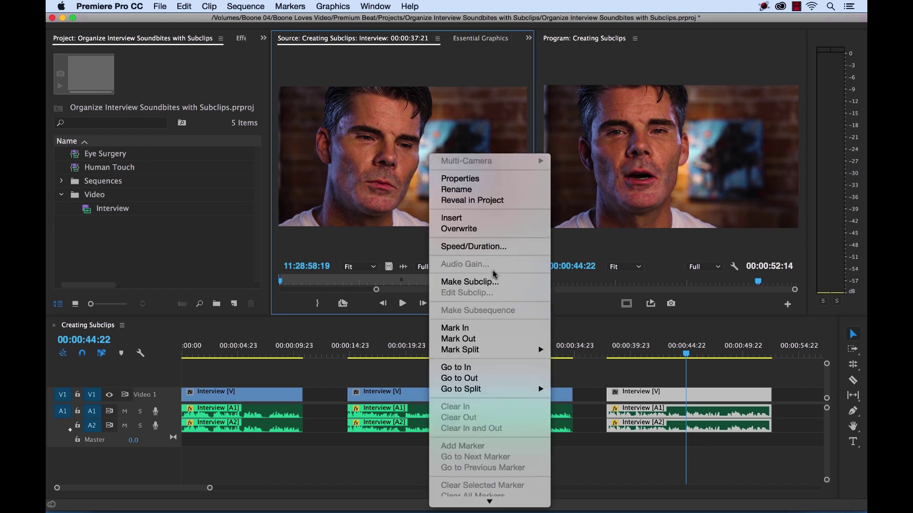
pyautogui.click(496, 284)
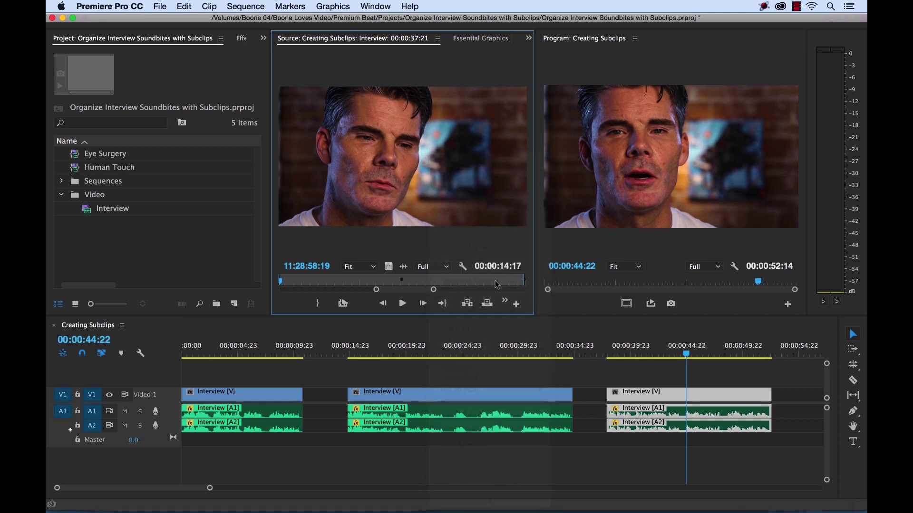
pyautogui.write('Artist Community')
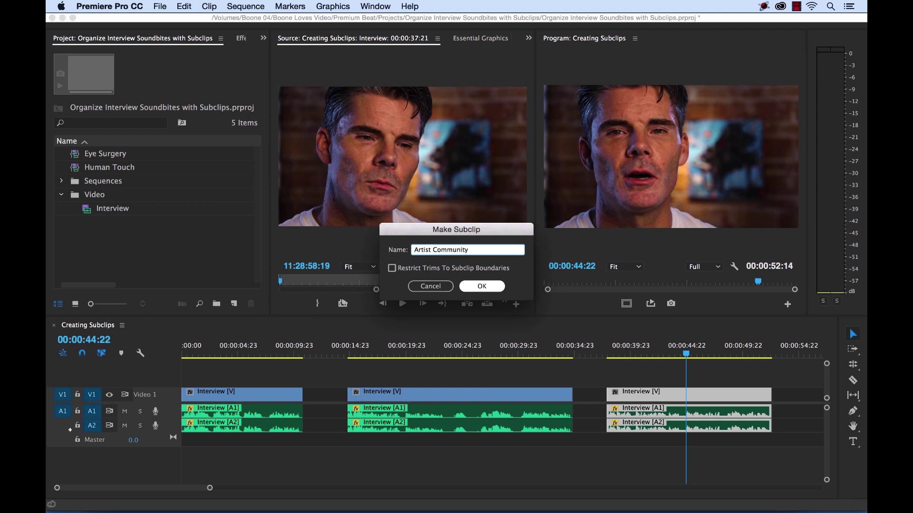
pyautogui.press('Return')
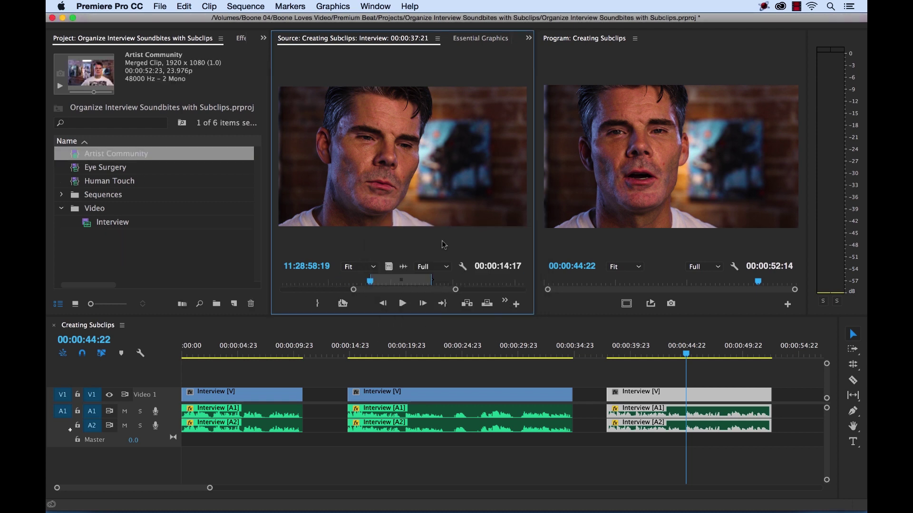
# Step: Create a new project bin named 'Good Soundbites'
pyautogui.click(170, 239)
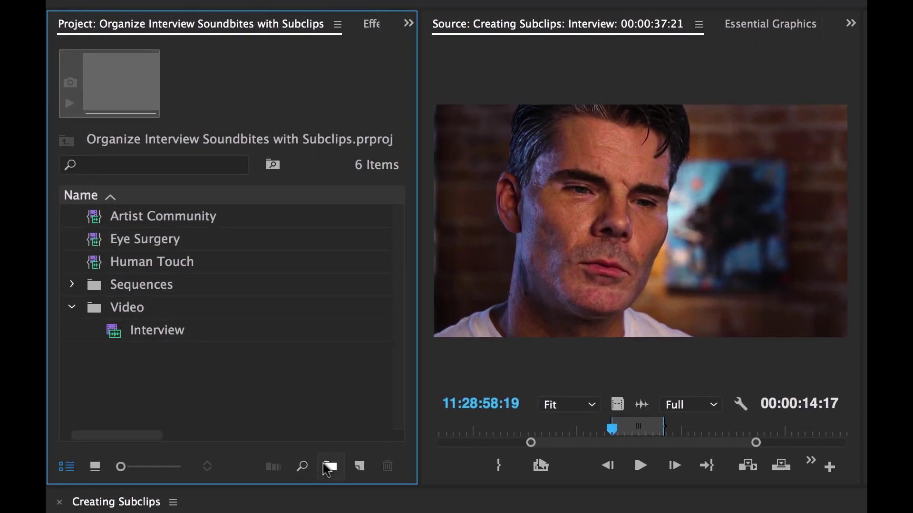
pyautogui.click(330, 466)
pyautogui.write('Good Sou')
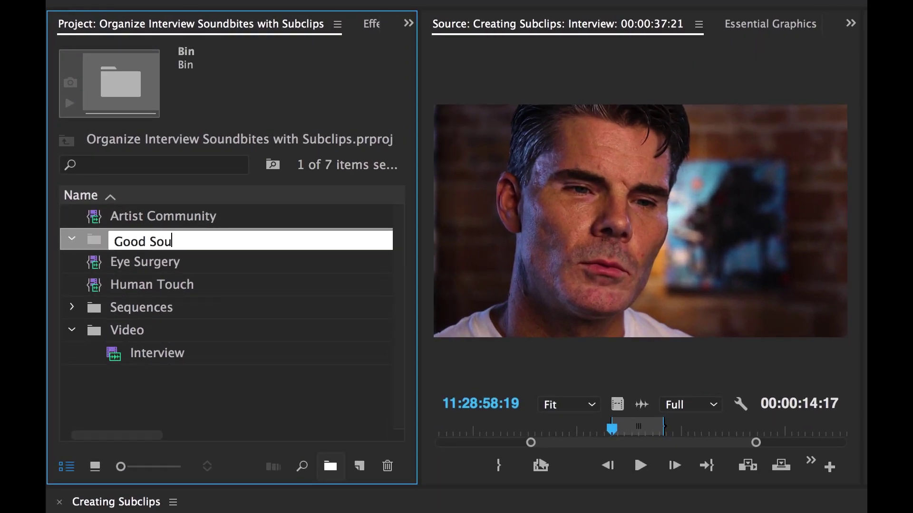
pyautogui.write('ndbites')
pyautogui.press('Tab')
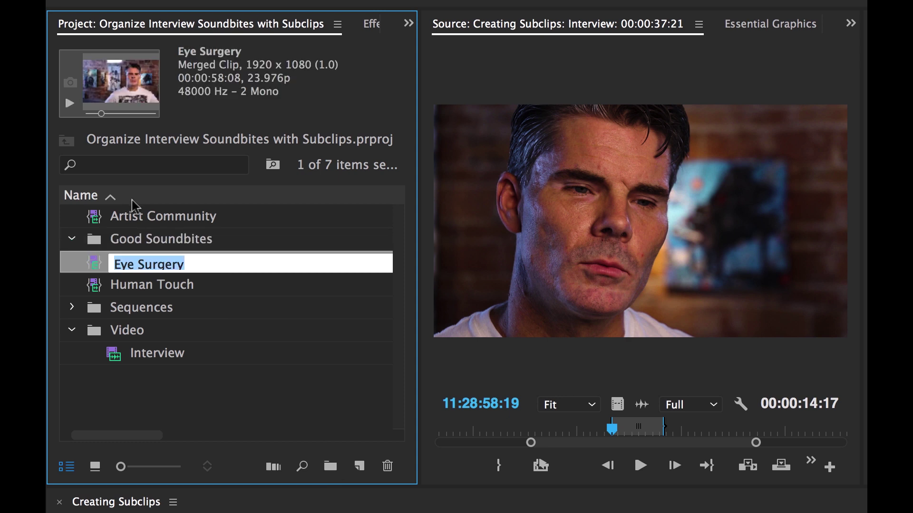
# Step: Move Artist Community, Eye Surgery and Human Touch into Good Soundbites and collapse the Video bin
pyautogui.moveTo(119, 215); pyautogui.dragTo(126, 243)
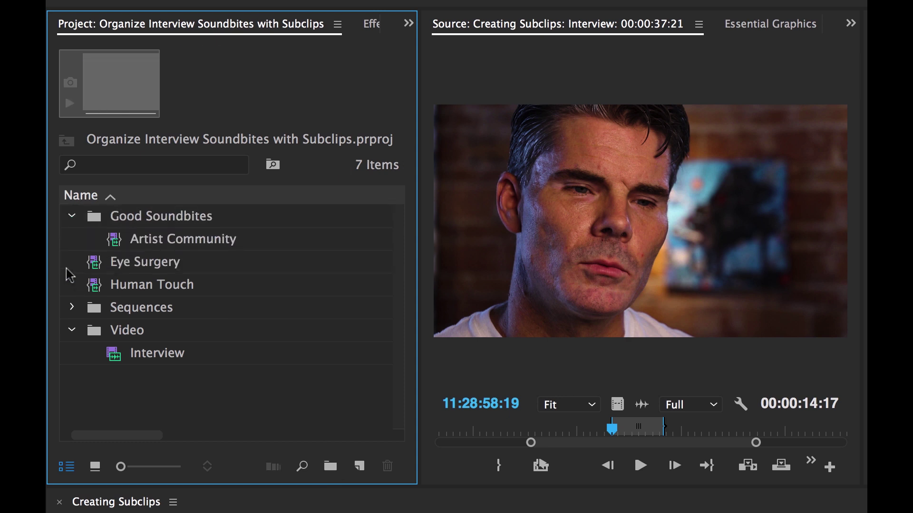
pyautogui.moveTo(70, 274); pyautogui.dragTo(134, 220)
pyautogui.click(71, 330)
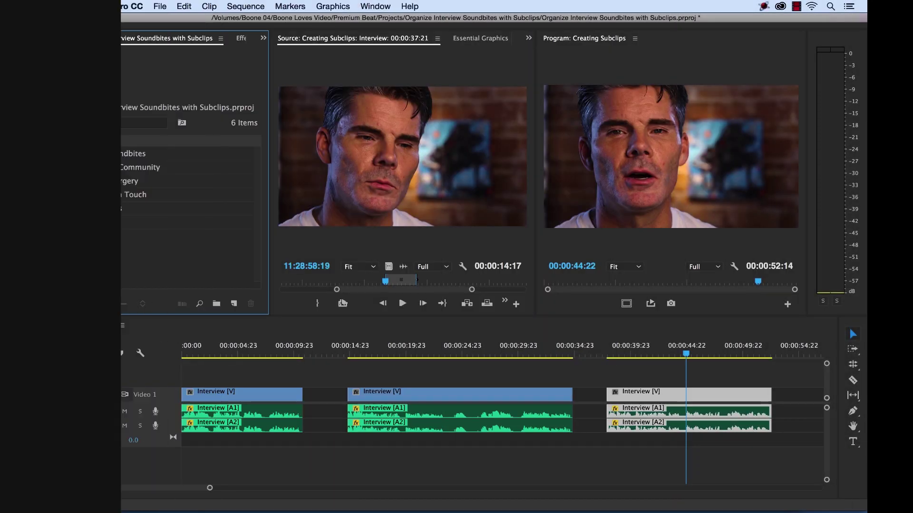
pyautogui.click(88, 171)
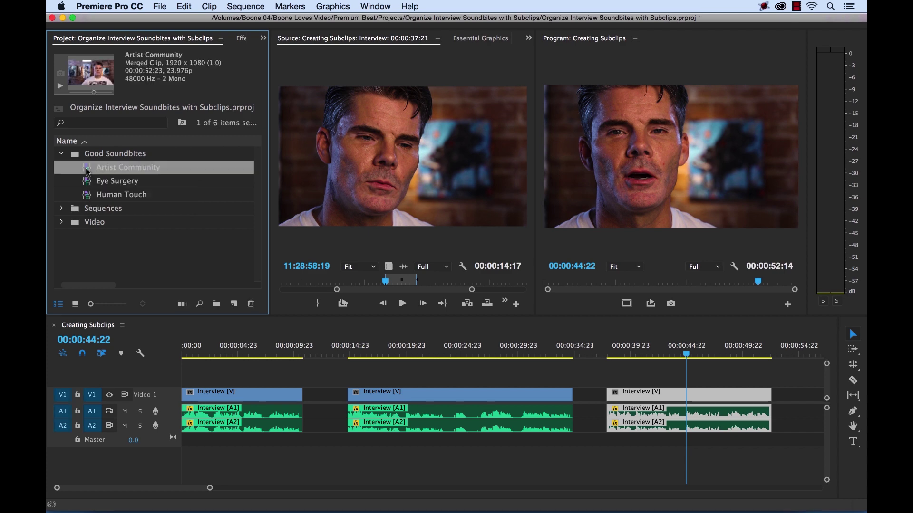
pyautogui.rightClick(88, 172)
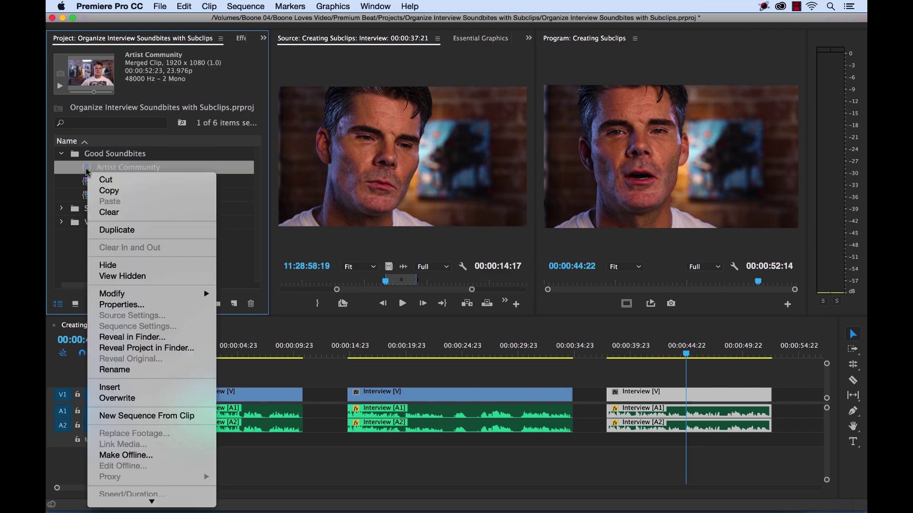
pyautogui.scroll(-5, 160, 414)
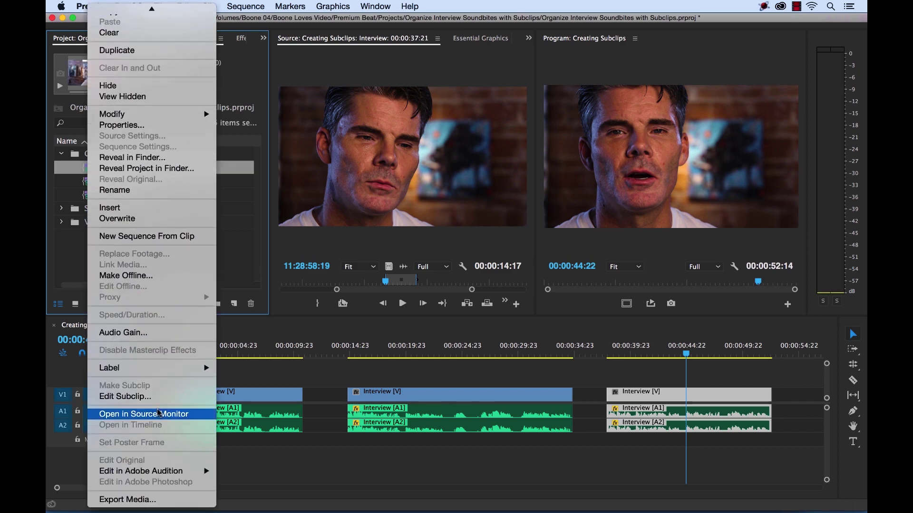
pyautogui.click(142, 397)
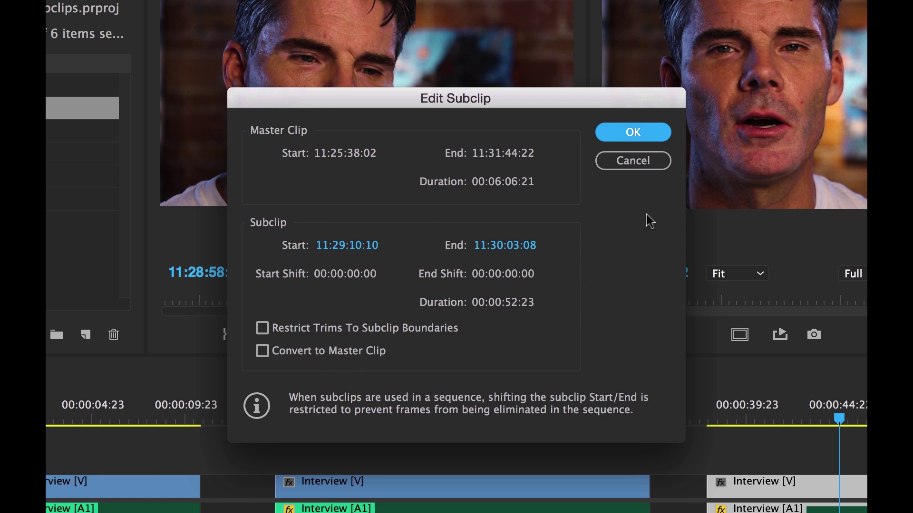
pyautogui.click(640, 134)
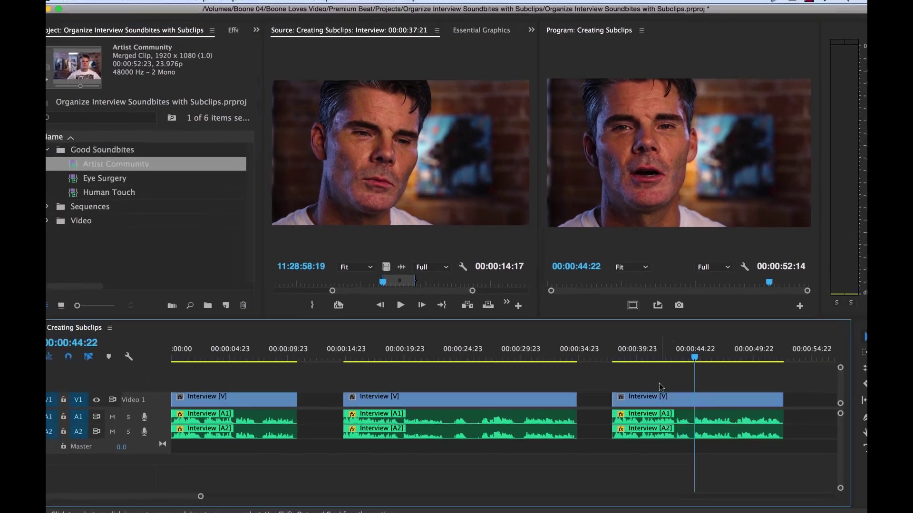
# Step: Delete the three interview clips and lay in Artist Community, Eye Surgery and Human Touch in order
pyautogui.moveTo(755, 443); pyautogui.dragTo(137, 512)
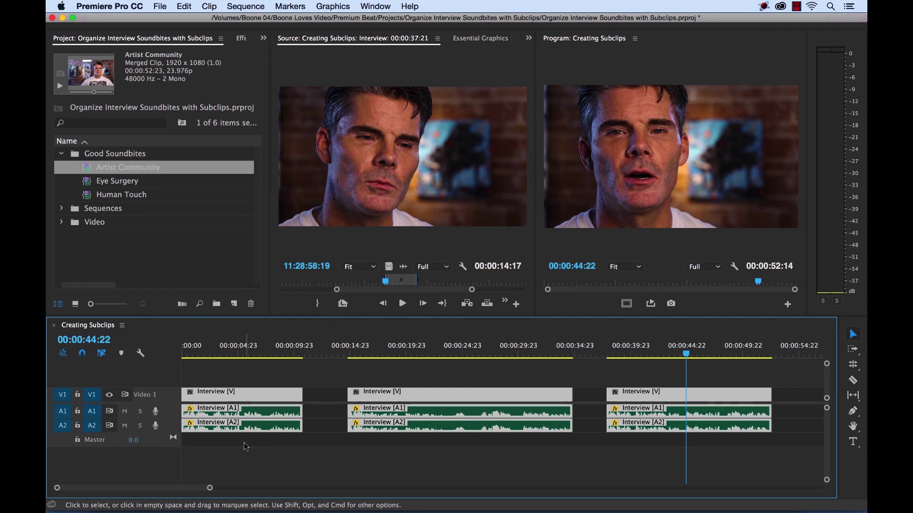
pyautogui.press('Delete')
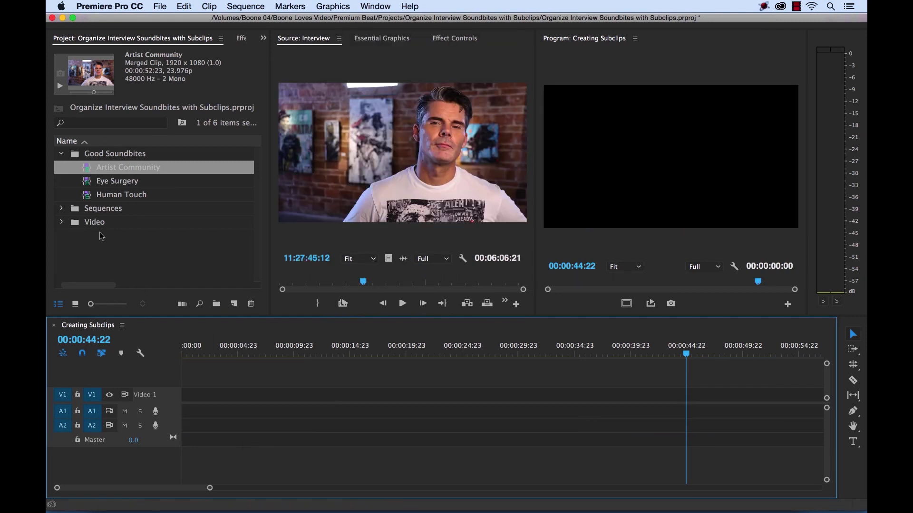
pyautogui.moveTo(88, 168); pyautogui.dragTo(199, 407)
pyautogui.moveTo(210, 488); pyautogui.dragTo(414, 488)
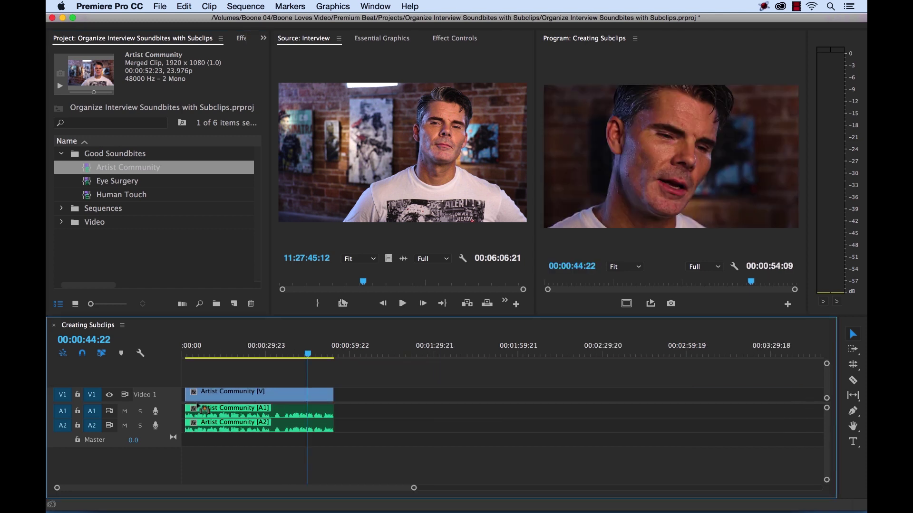
pyautogui.moveTo(111, 184); pyautogui.dragTo(375, 398)
pyautogui.moveTo(98, 199); pyautogui.dragTo(579, 396)
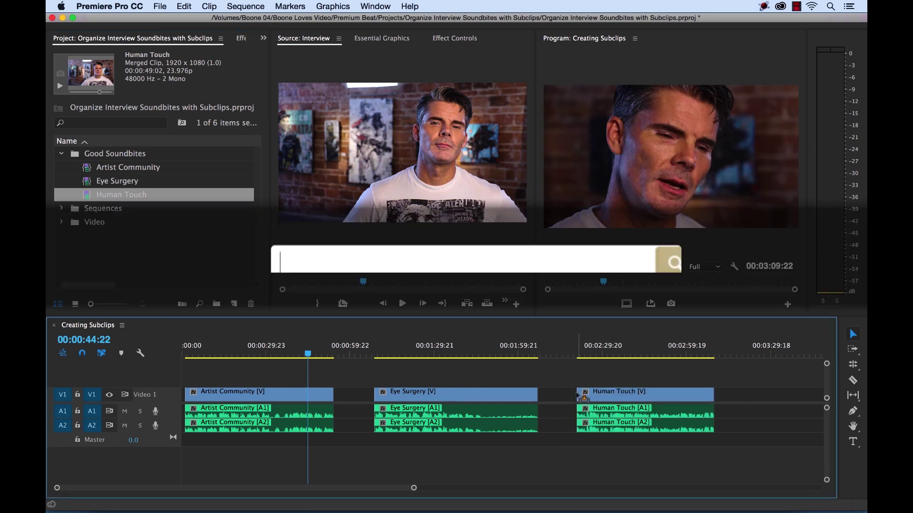